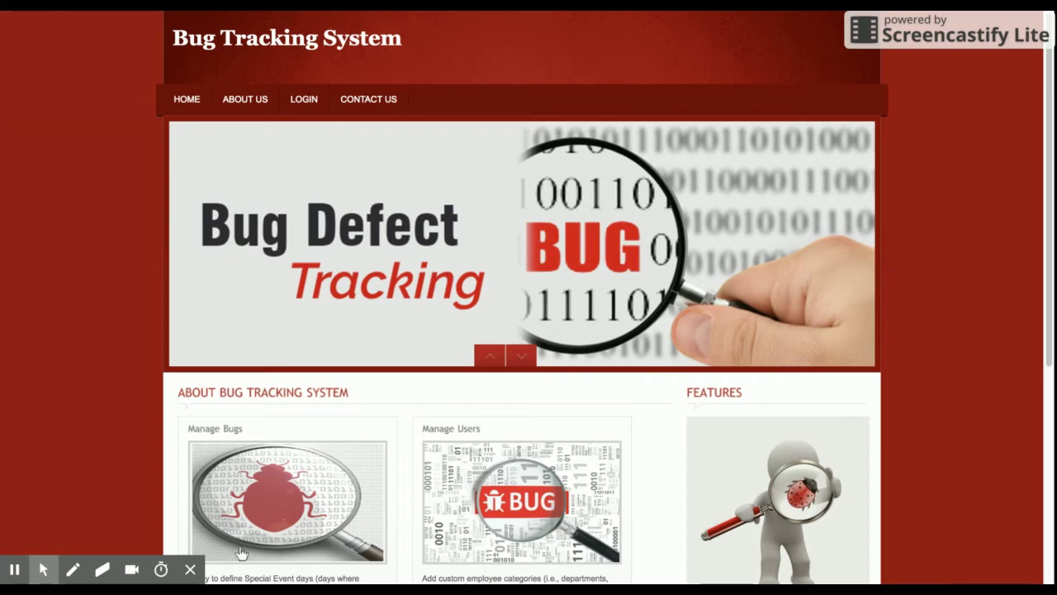
Browse the home, About, Contact and Login pages, then sign in with the administrator credentials.
click(189, 570)
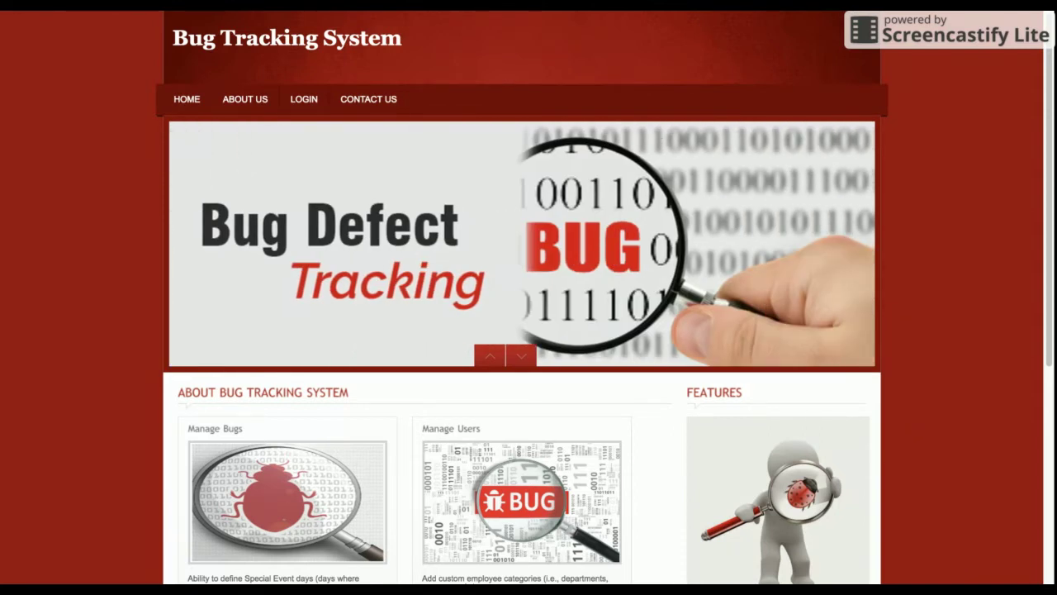
click(515, 359)
scroll(433, 320, down, 4)
scroll(433, 319, up, 4)
click(238, 106)
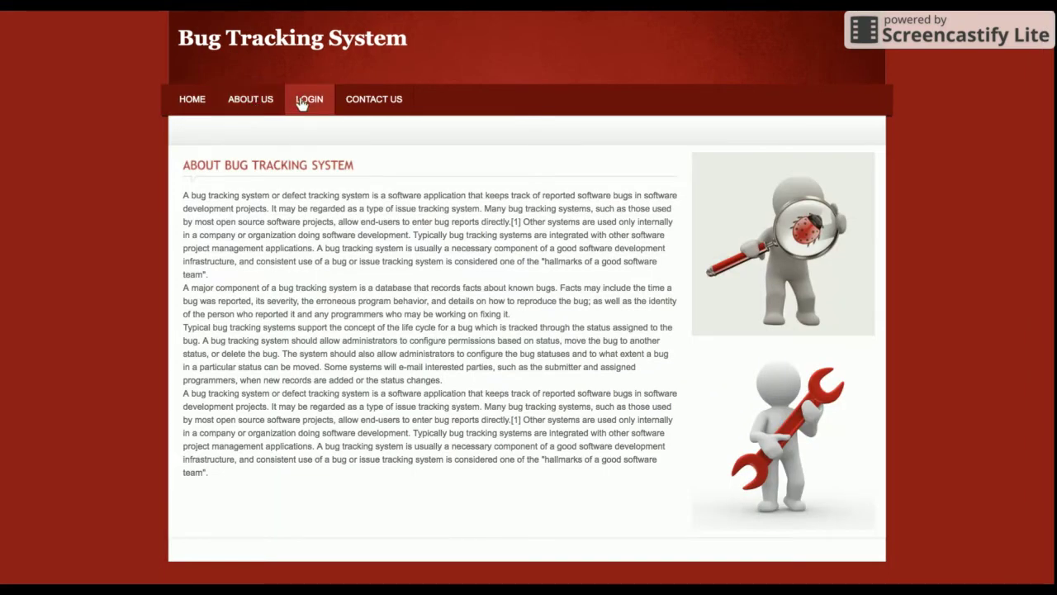
click(302, 103)
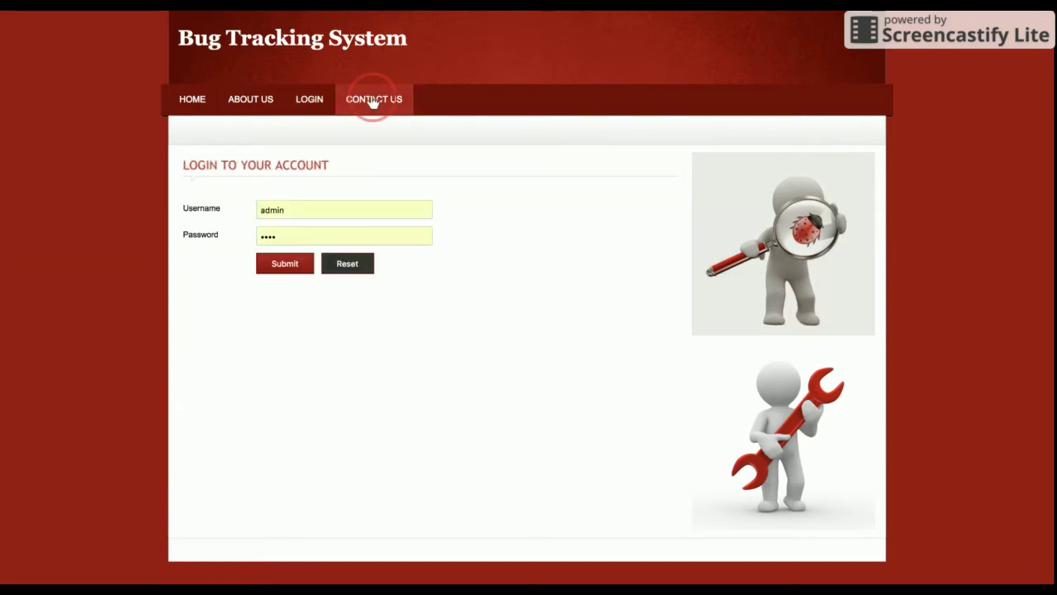
click(376, 101)
click(311, 103)
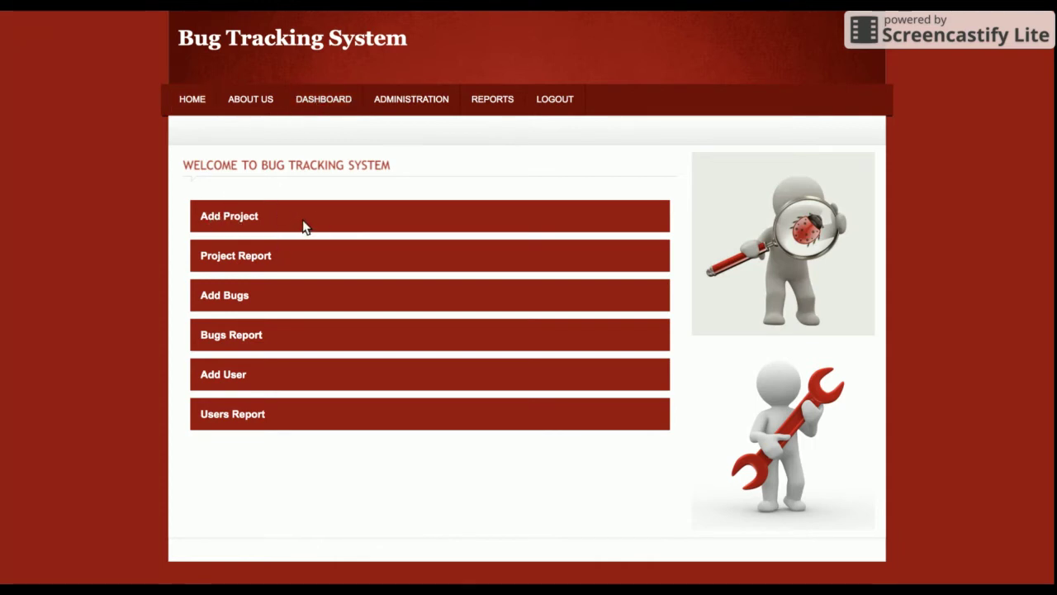
click(281, 266)
Start a new project titled 'Project 1' of type Maintenance Project and pick its manager.
click(318, 102)
click(255, 102)
click(383, 102)
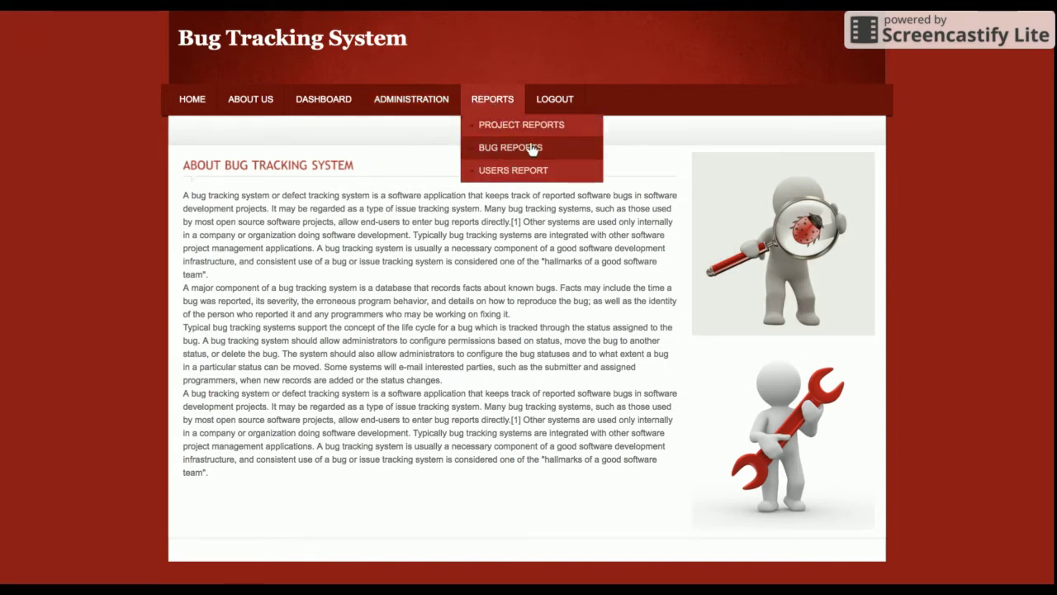
mouse_move(412, 100)
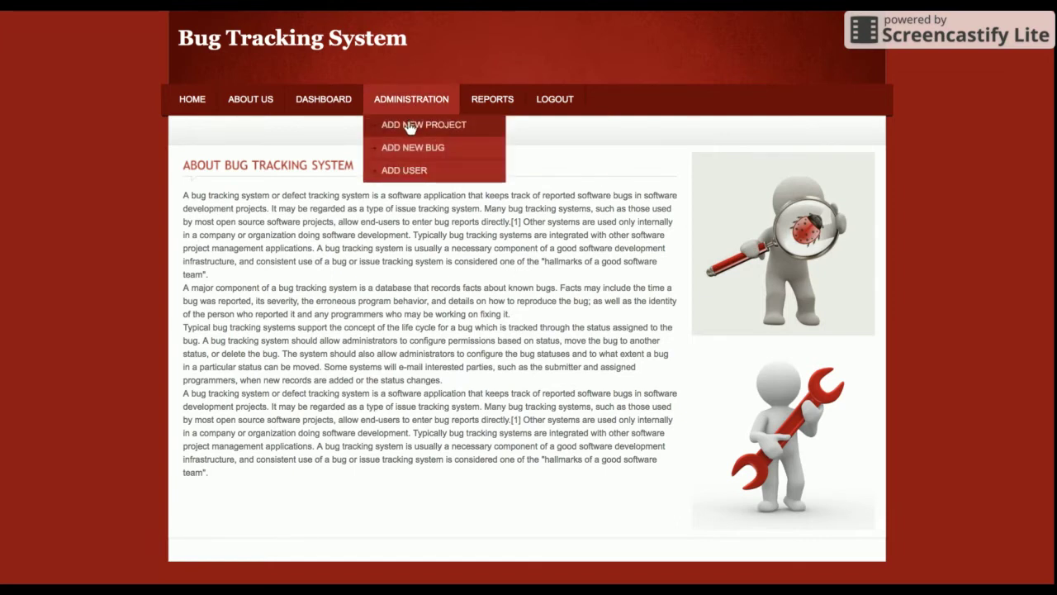
click(410, 125)
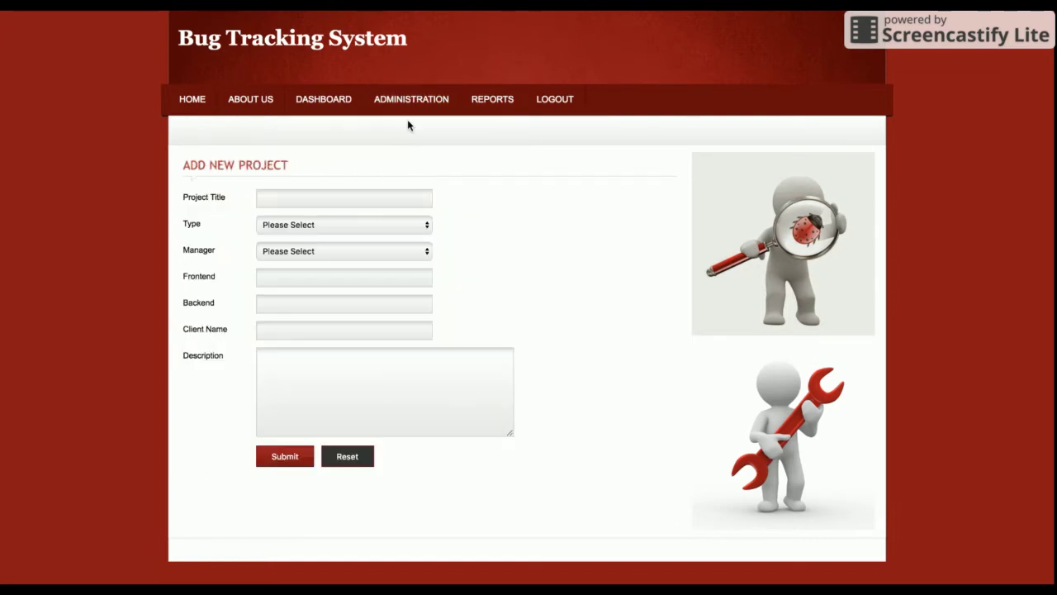
click(308, 197)
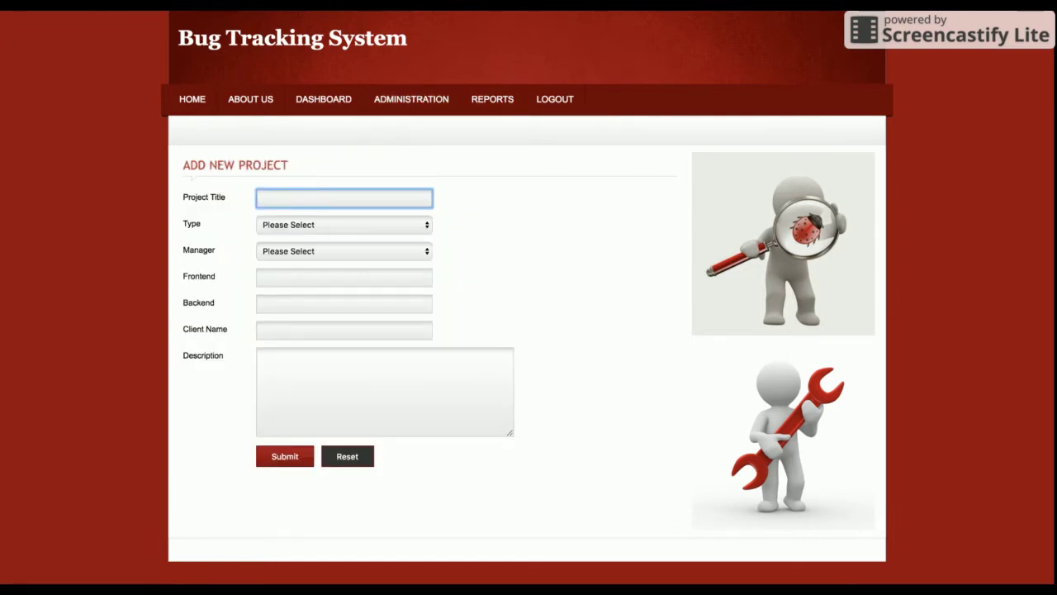
text(Projec)
text(t 1)
click(283, 225)
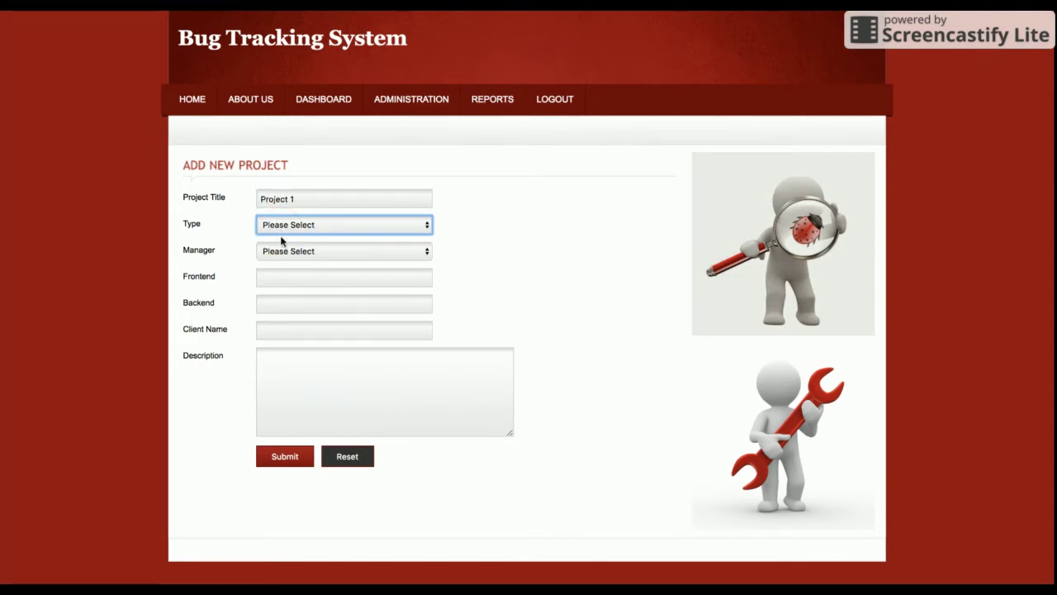
click(285, 251)
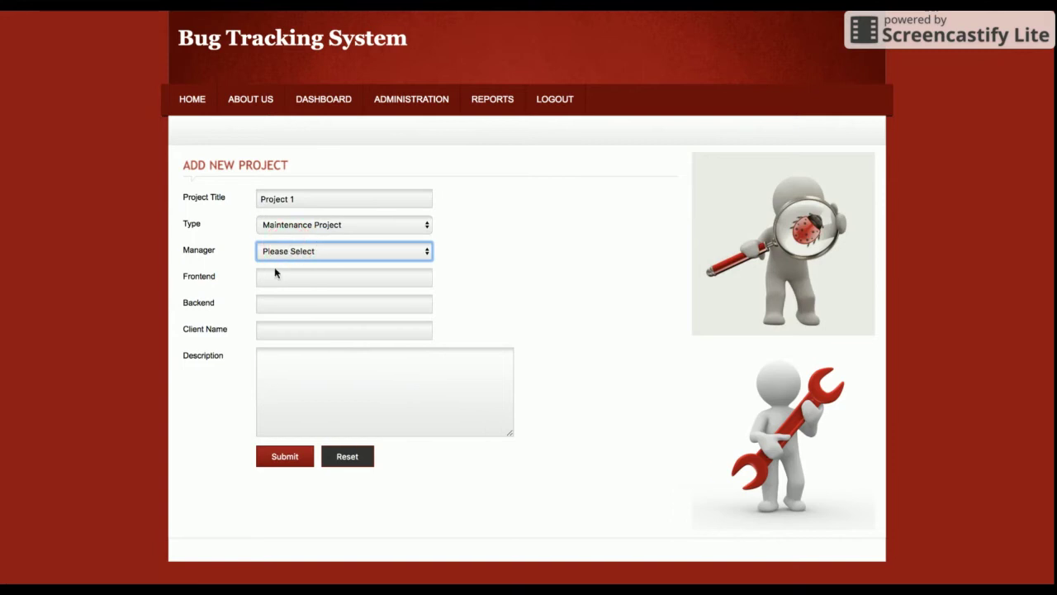
click(280, 271)
text(PH)
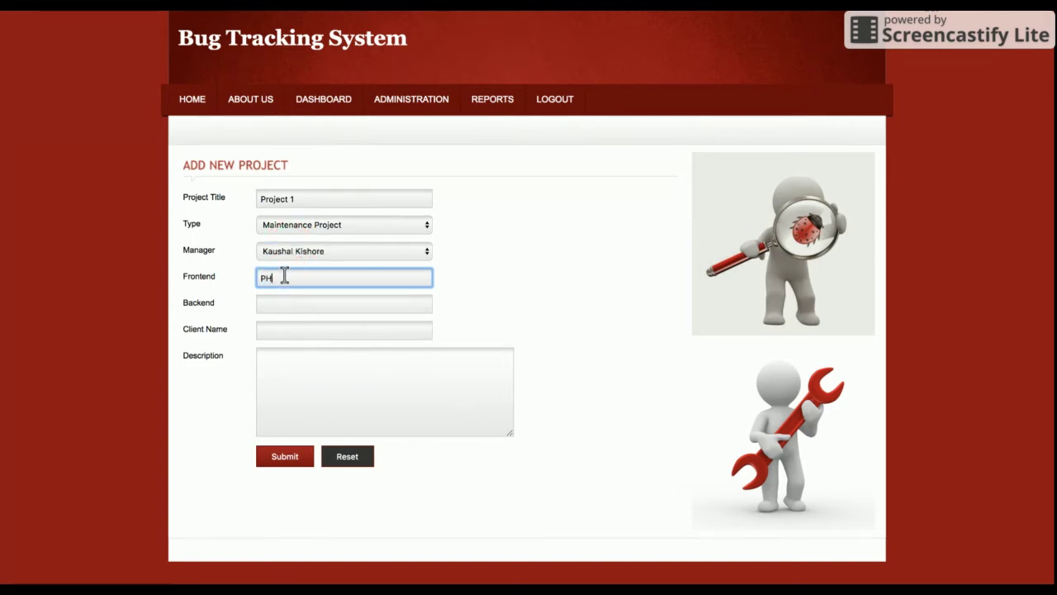
Fill Frontend PHP, Backend MySQL, the client name and a test-project description.
text(P)
key(Tab)
text(MyS)
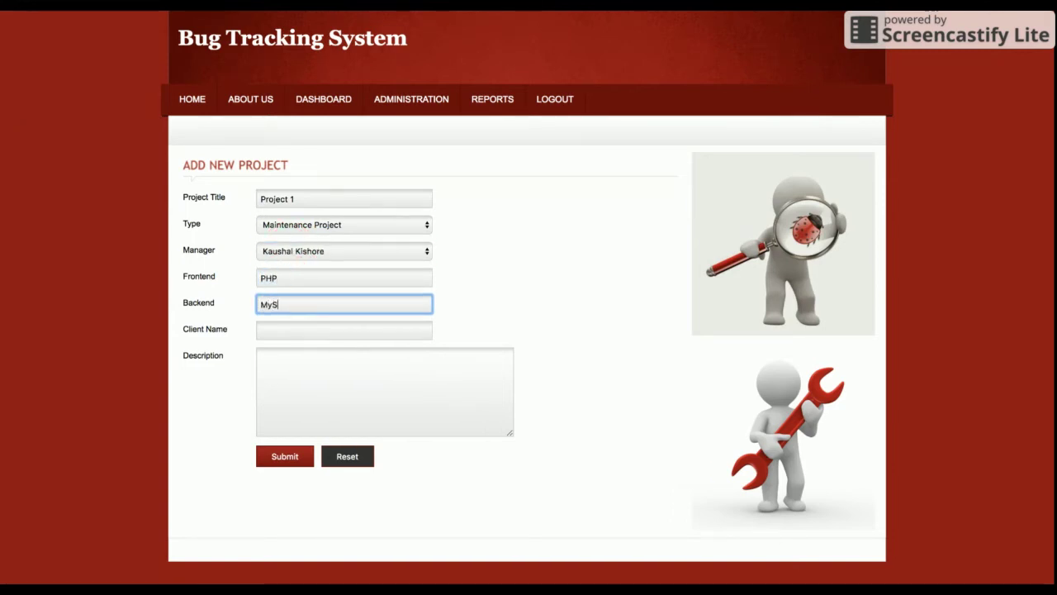
text(QL)
key(Tab)
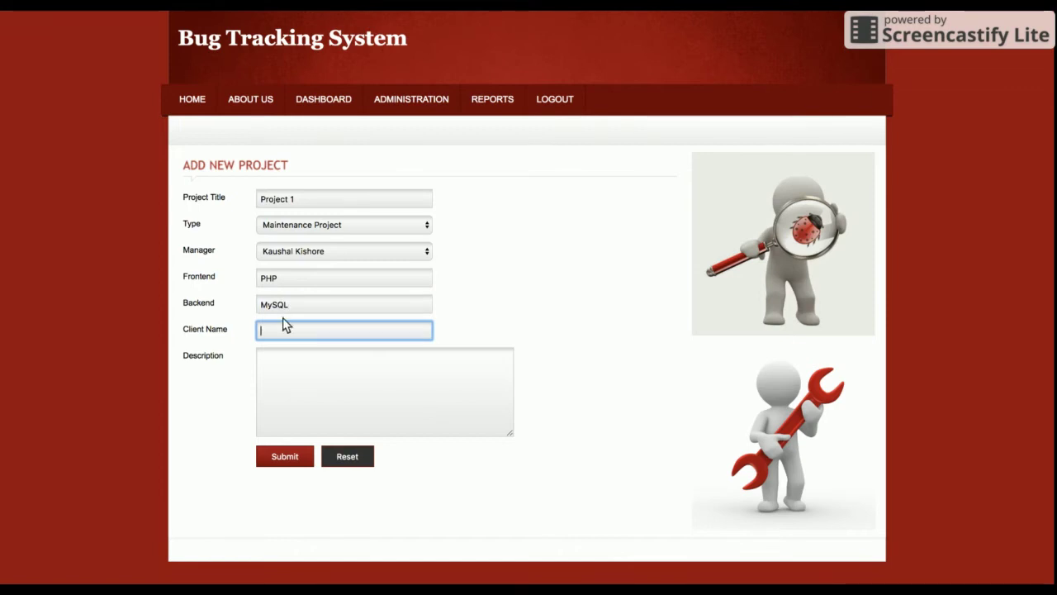
text(Kaushal)
key(Tab)
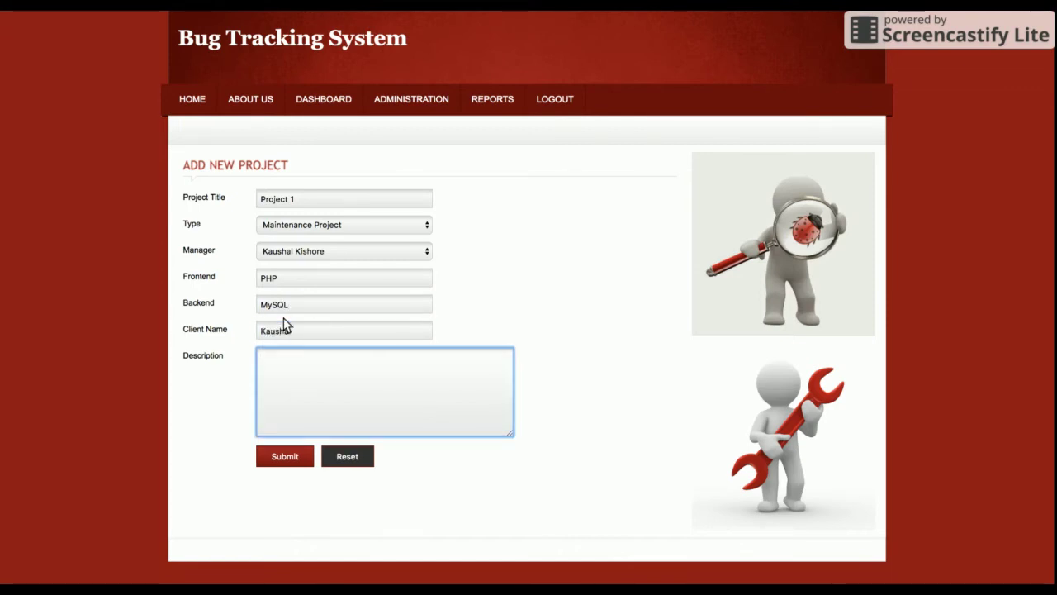
text(This is a test projec)
text(test project)
Save Project 1 and check its row in the project list.
click(272, 451)
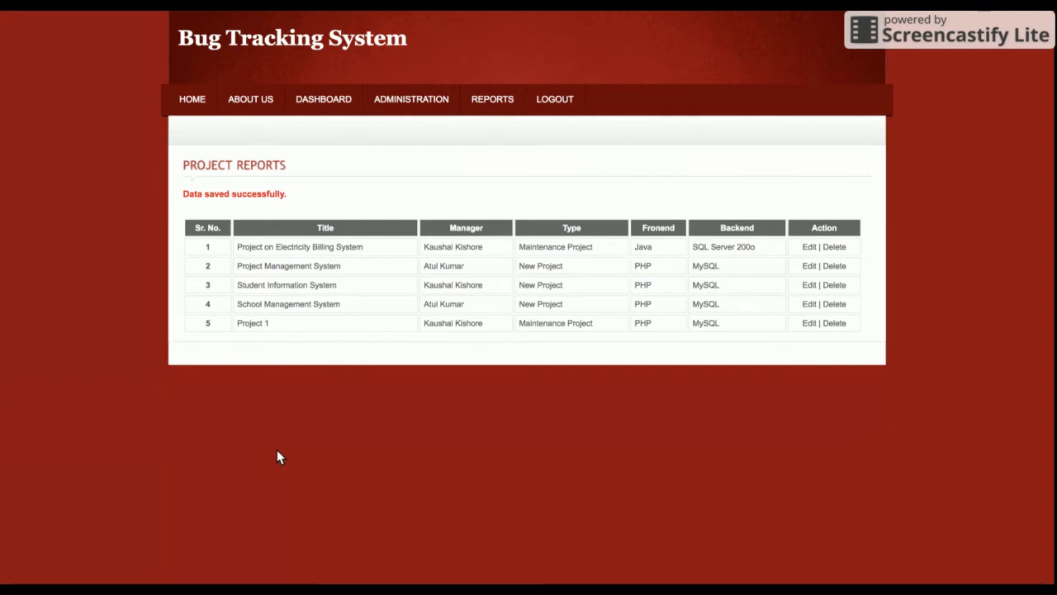
click(193, 324)
drag(195, 330, 751, 330)
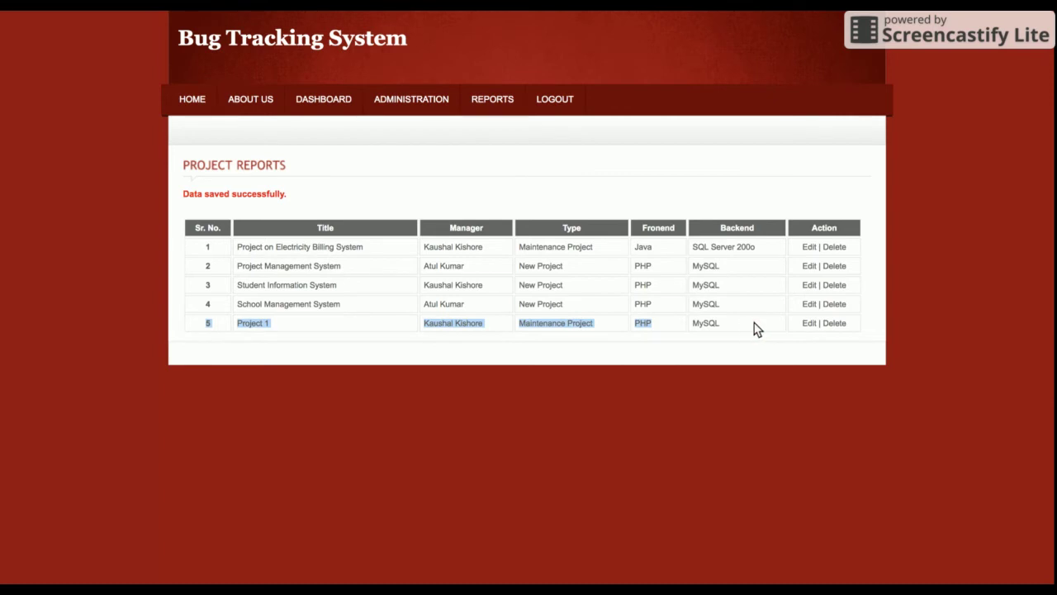
Resubmit Project 1 unchanged, then delete it, leaving four projects.
click(807, 323)
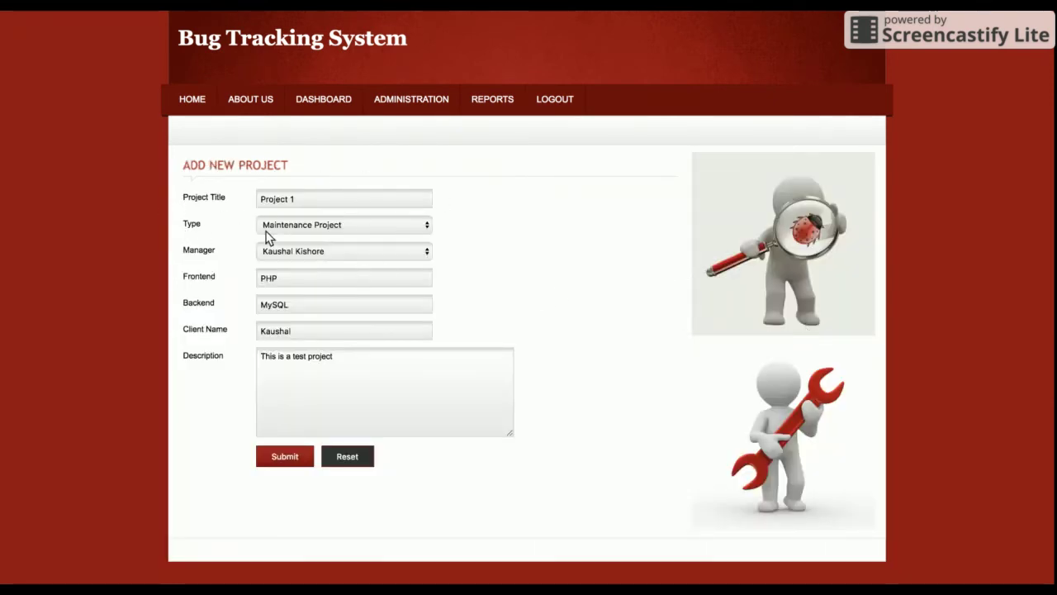
click(277, 455)
click(304, 455)
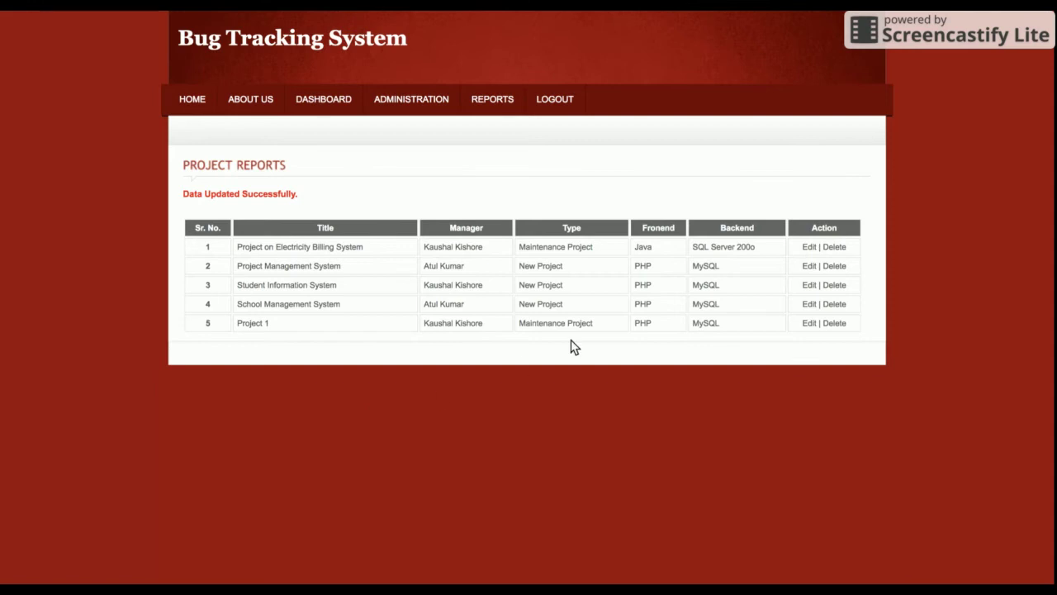
click(832, 327)
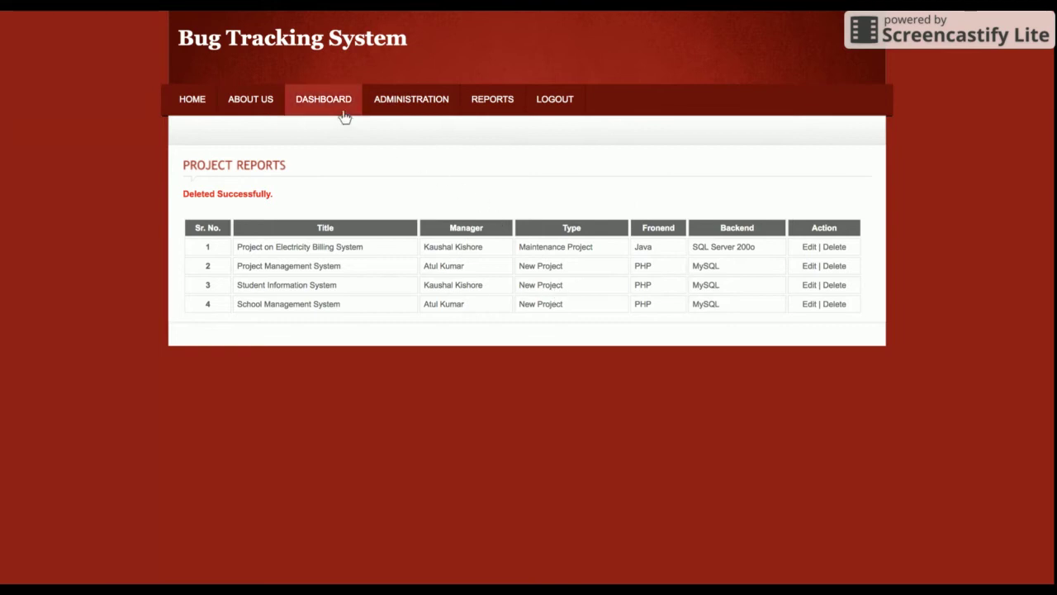
Start a new bug for the Student Information System project.
mouse_move(411, 99)
click(406, 147)
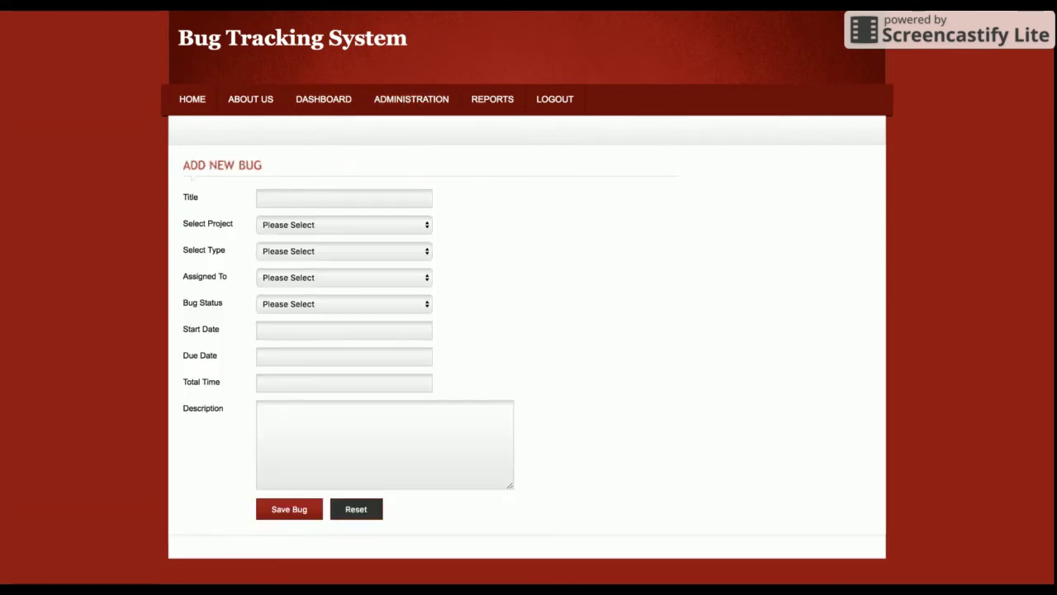
click(345, 223)
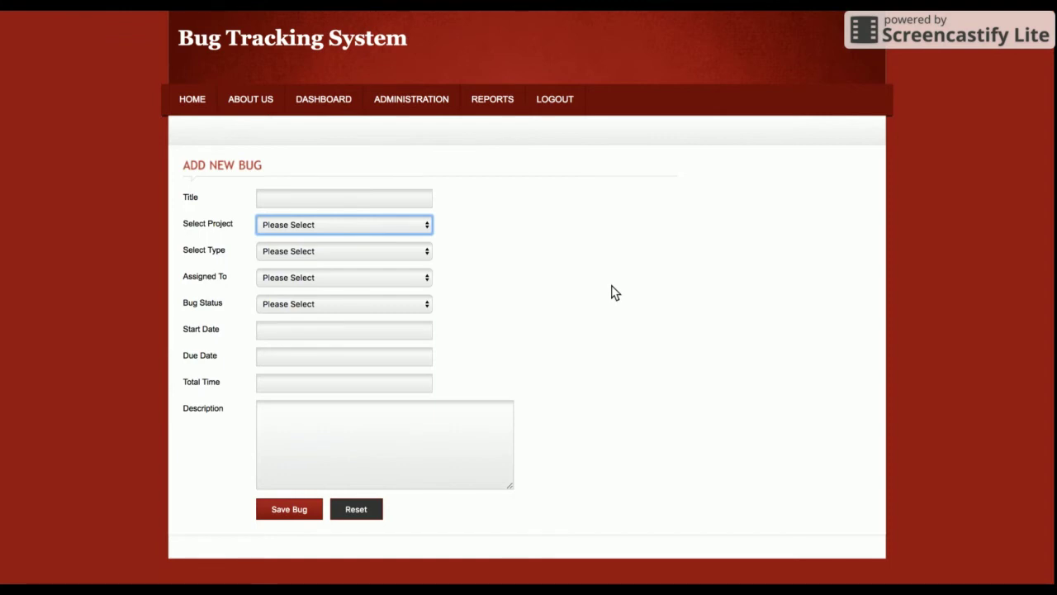
click(183, 200)
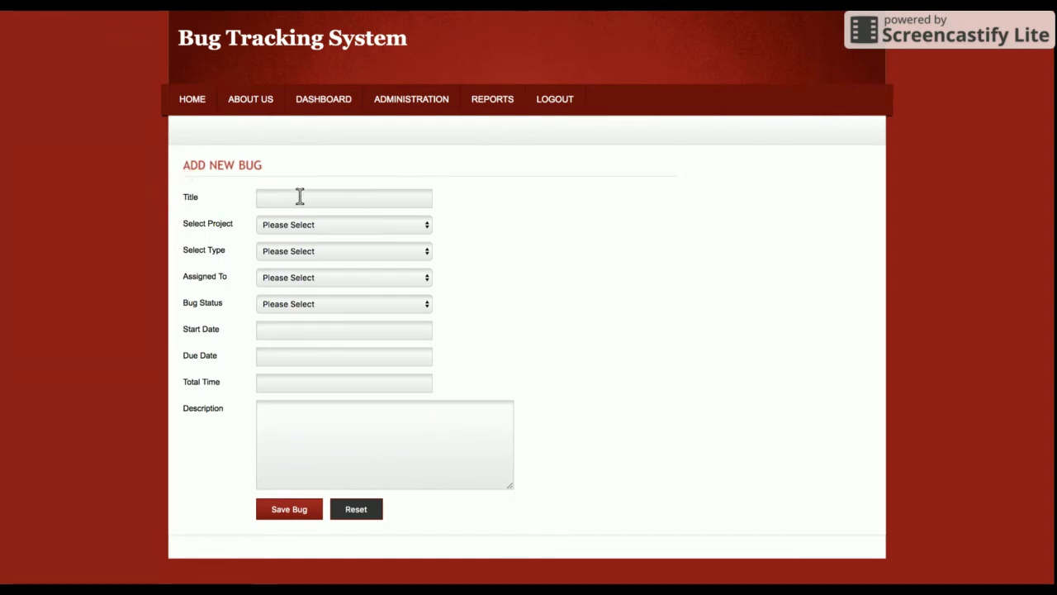
click(294, 224)
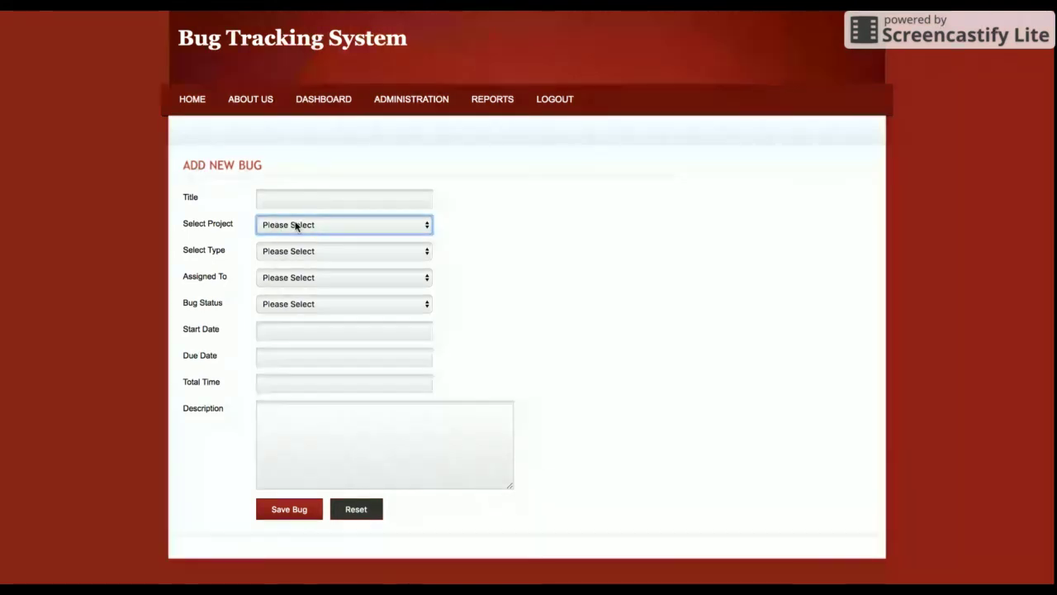
key(Down)
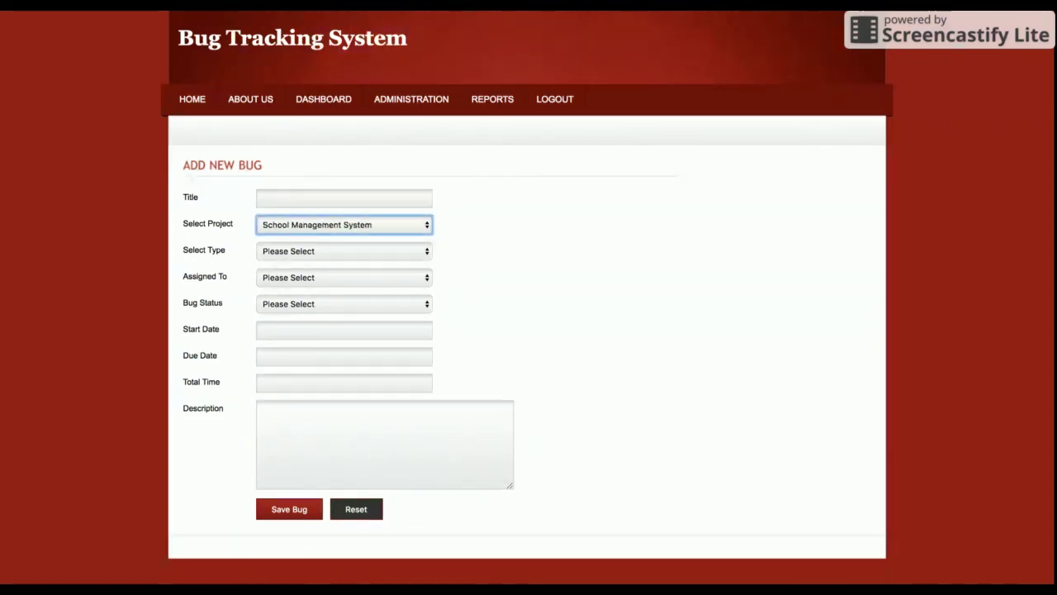
key(Down)
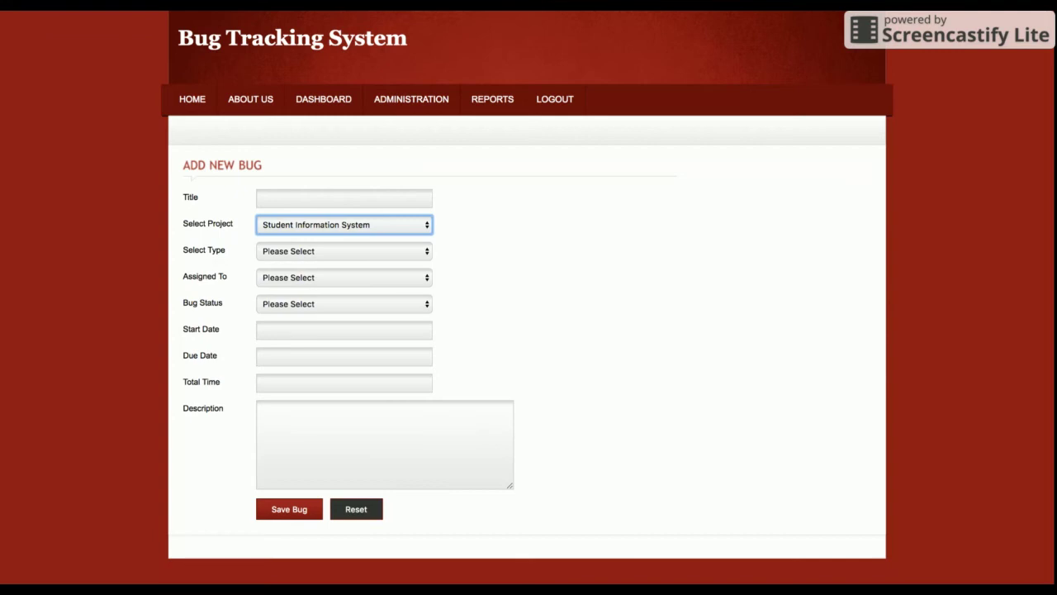
click(389, 251)
click(392, 255)
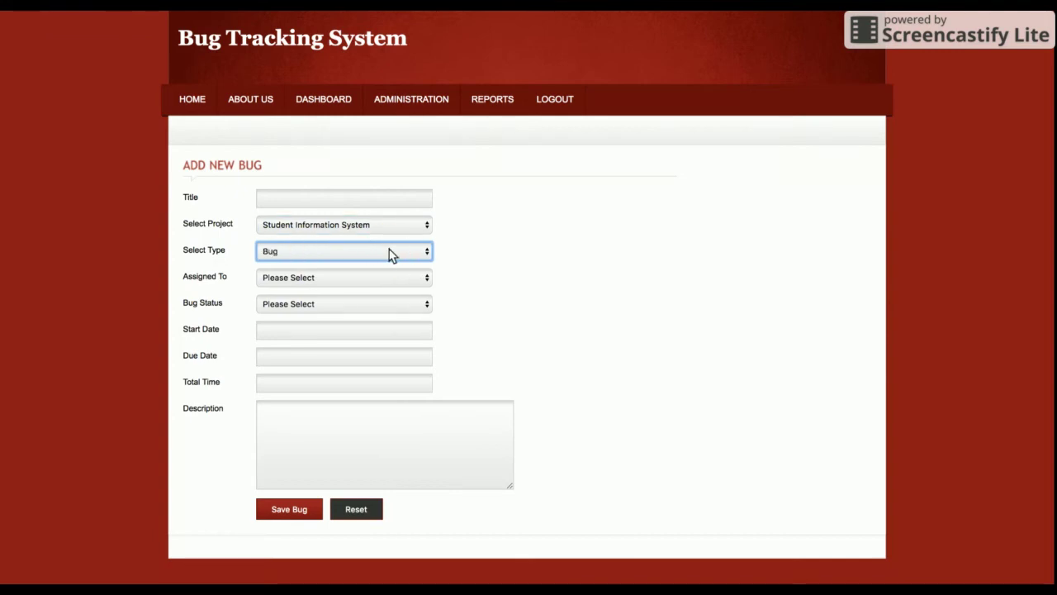
click(387, 245)
click(321, 279)
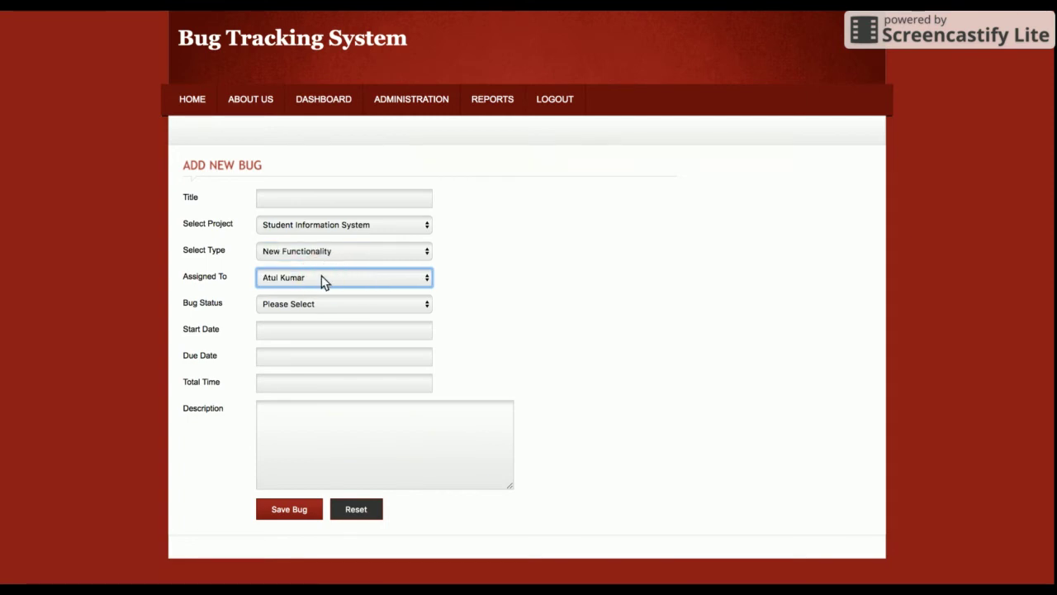
click(323, 282)
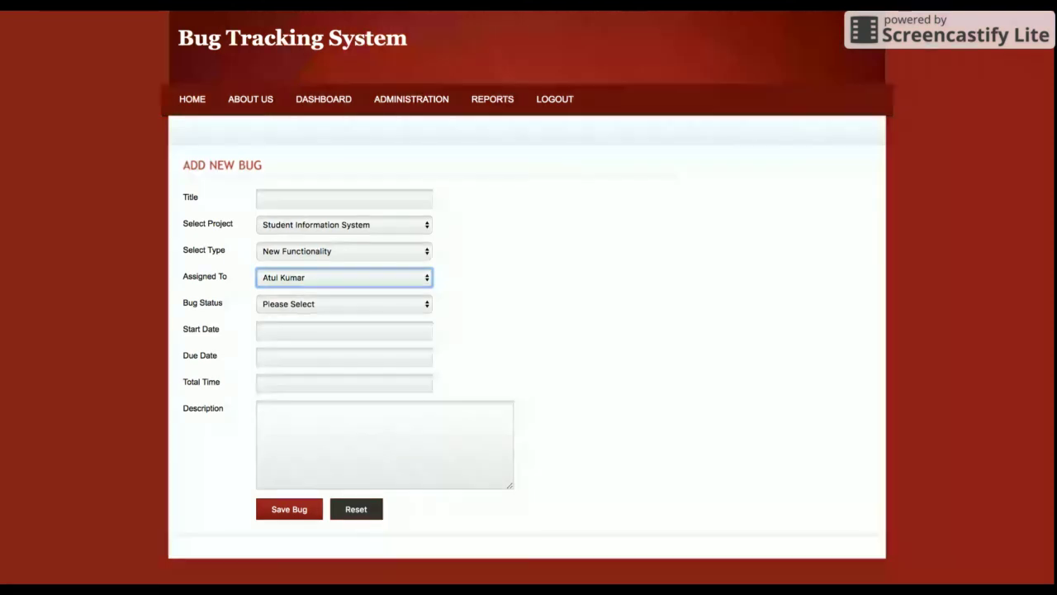
click(306, 319)
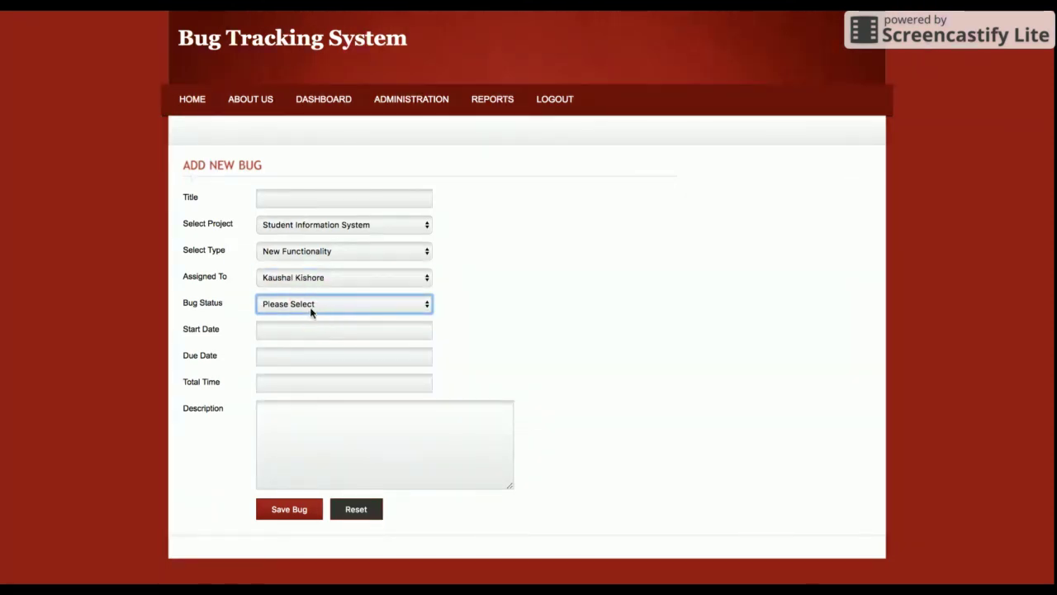
click(313, 316)
key(Up)
key(Up)
Preview user registration, resubmit Project Management System unchanged, then view the Bug Reports list.
click(405, 172)
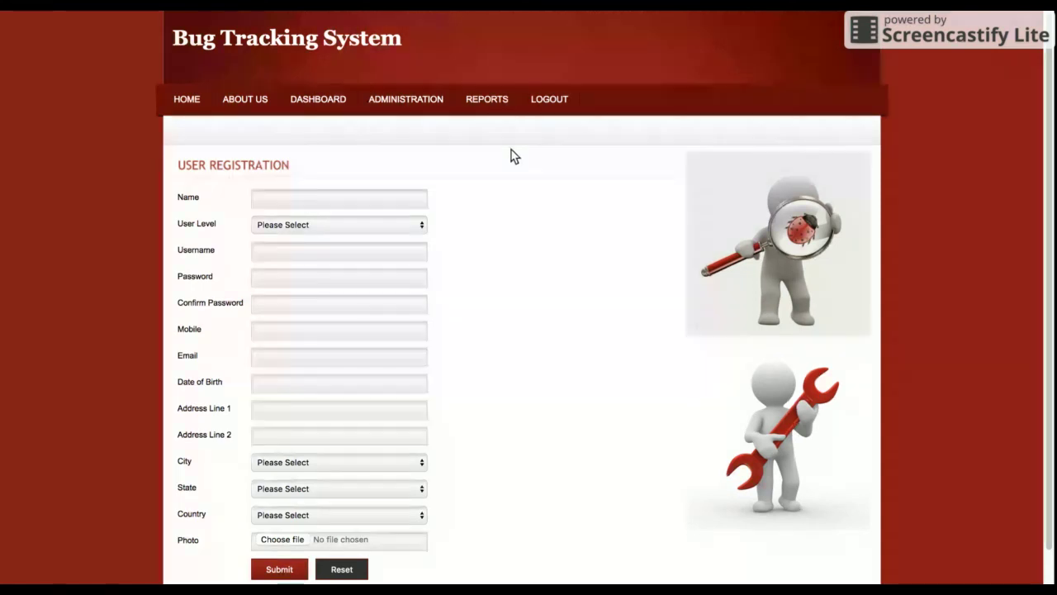
mouse_move(487, 99)
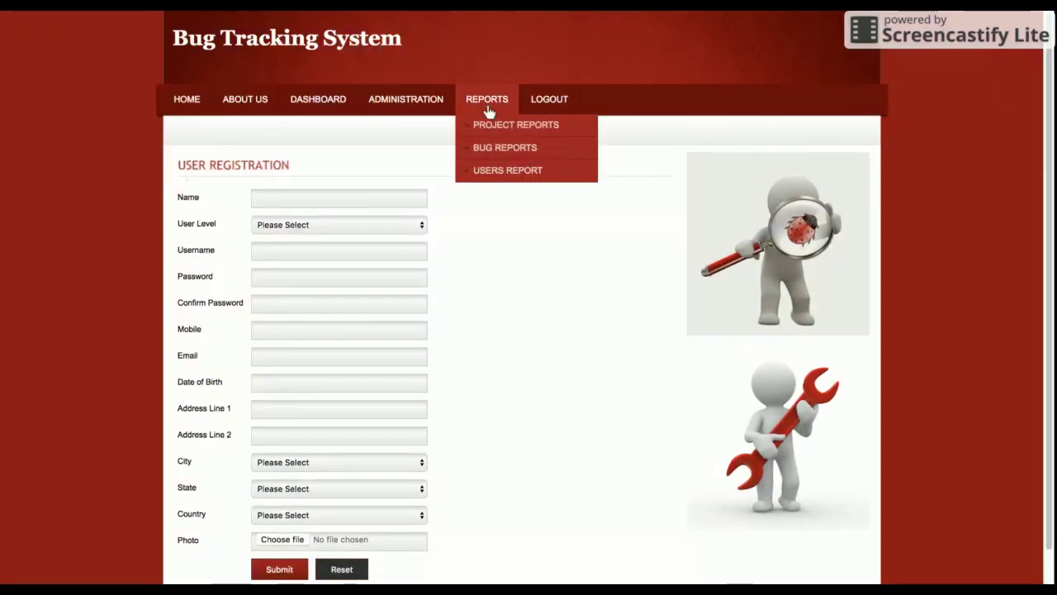
click(492, 124)
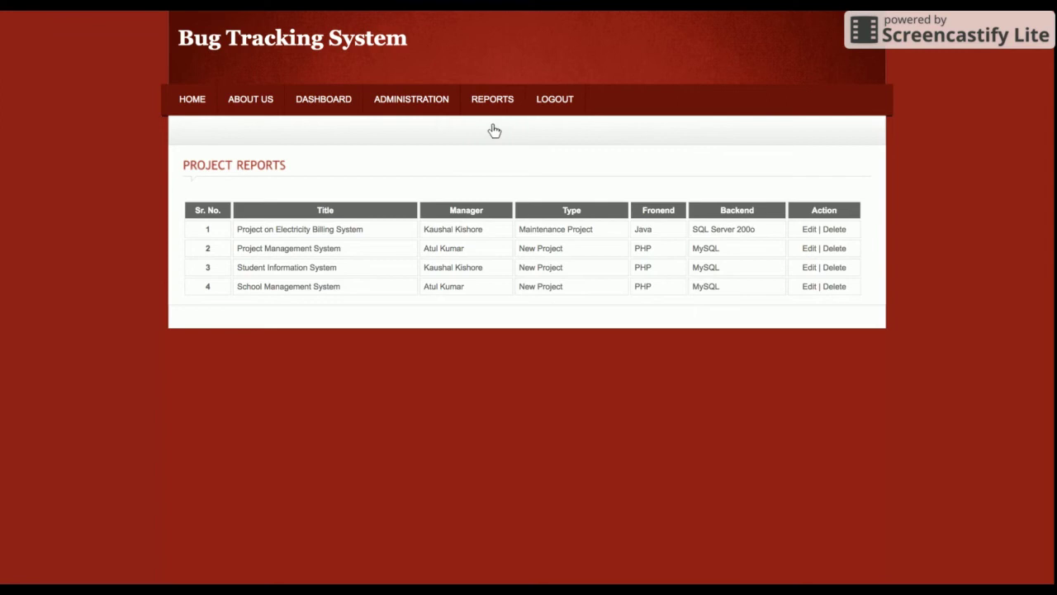
click(808, 247)
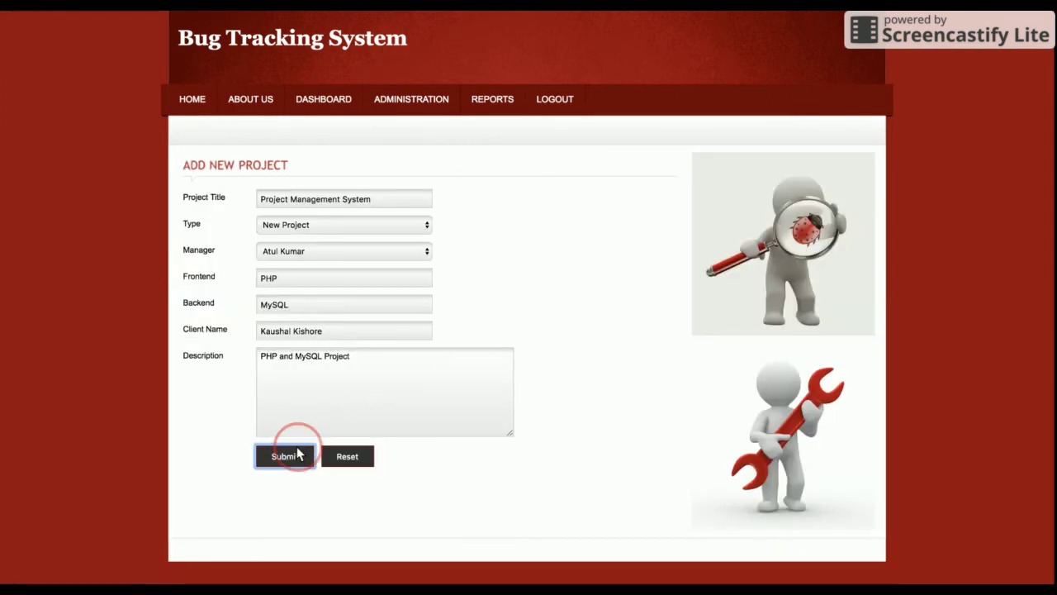
click(297, 454)
mouse_move(492, 99)
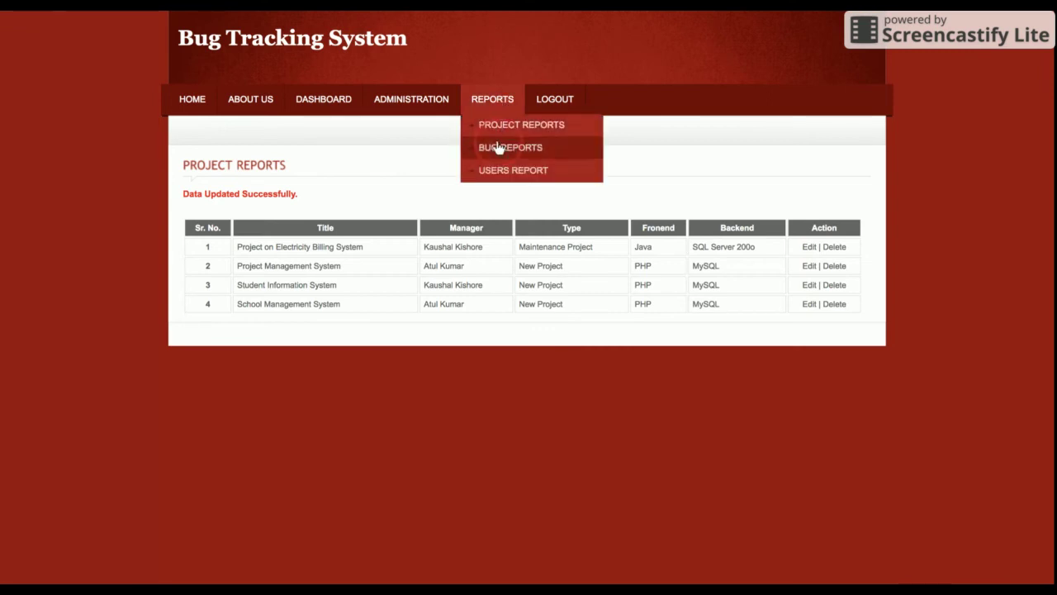
click(499, 147)
Search bug reports for 'salary', an empty query and 'ka', then reload the full list.
click(228, 205)
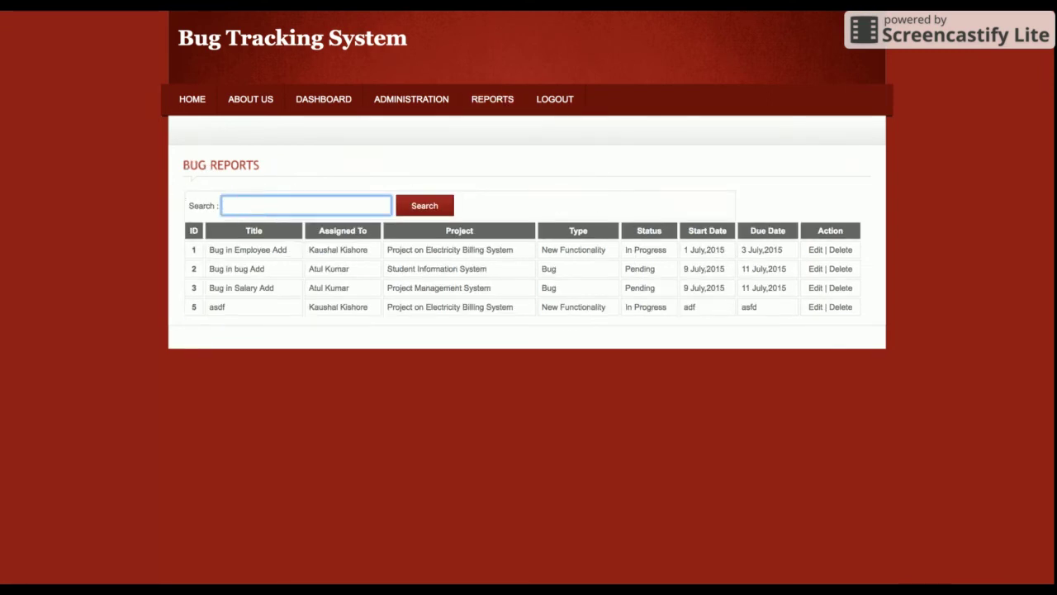
text(salary)
click(426, 207)
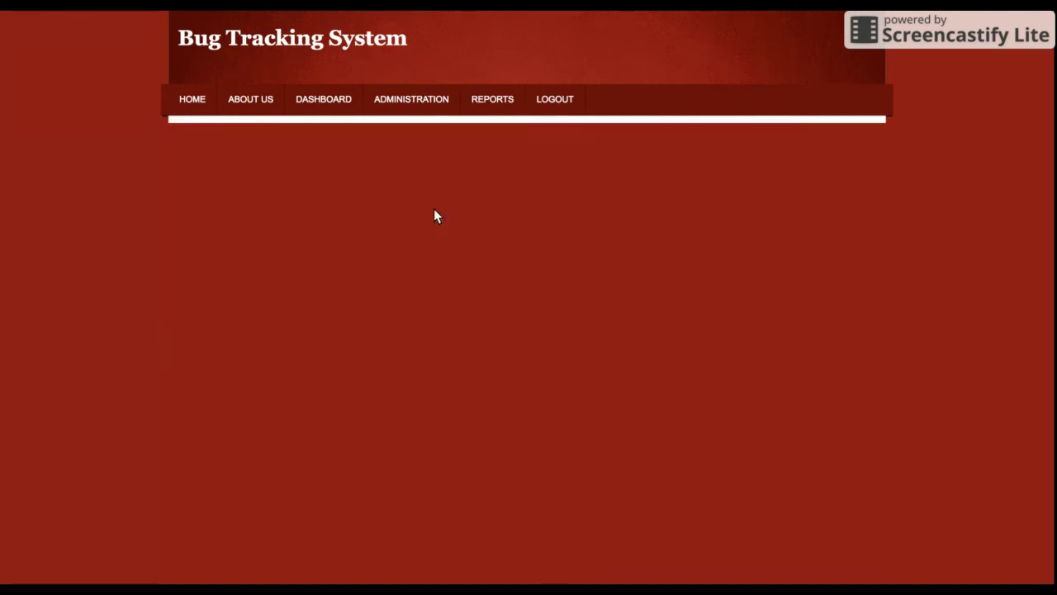
click(309, 204)
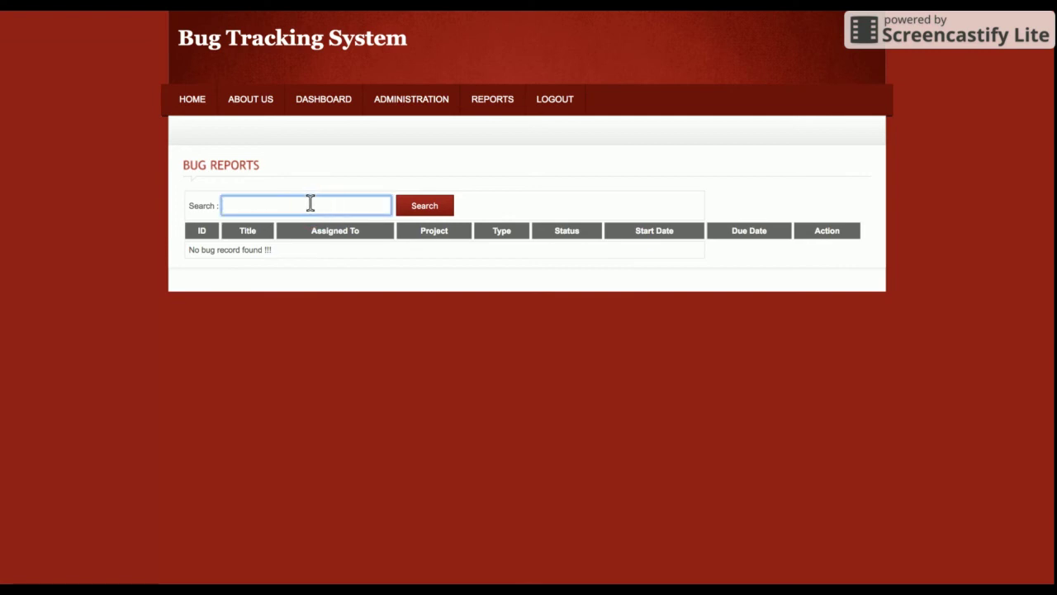
click(425, 210)
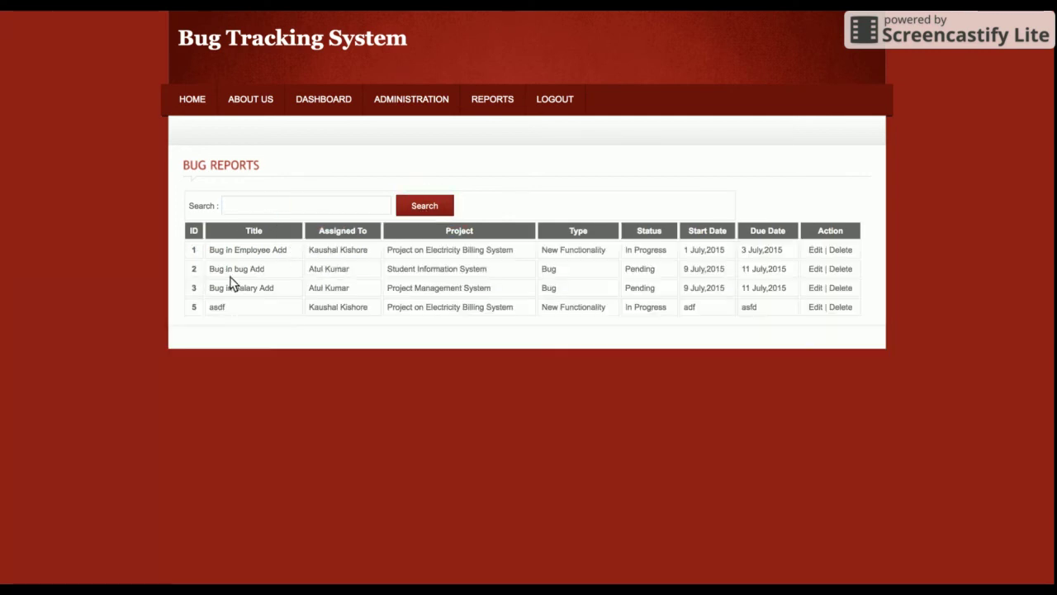
click(339, 209)
text(ka)
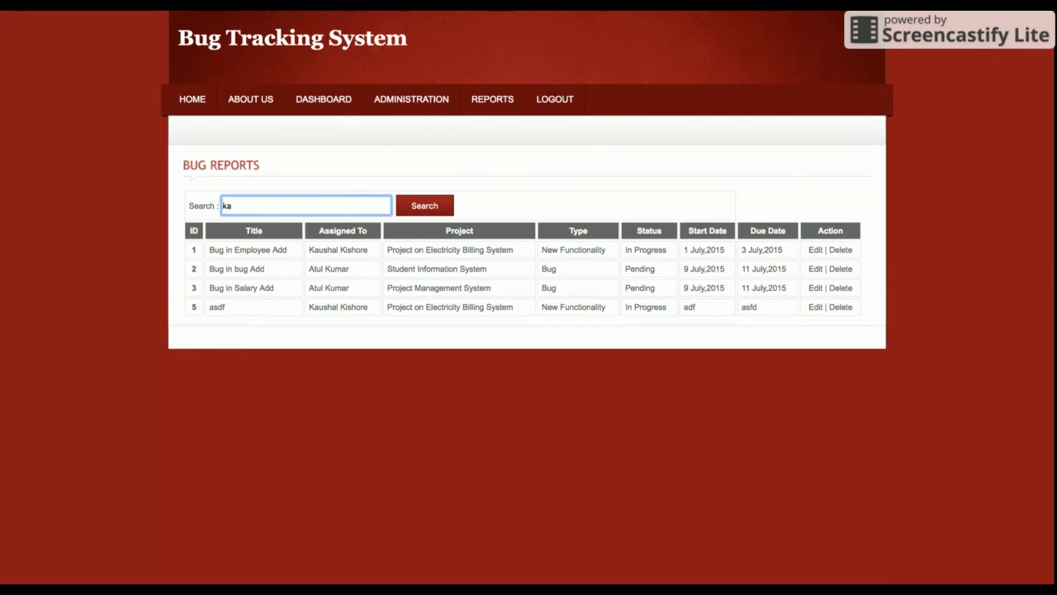
click(424, 208)
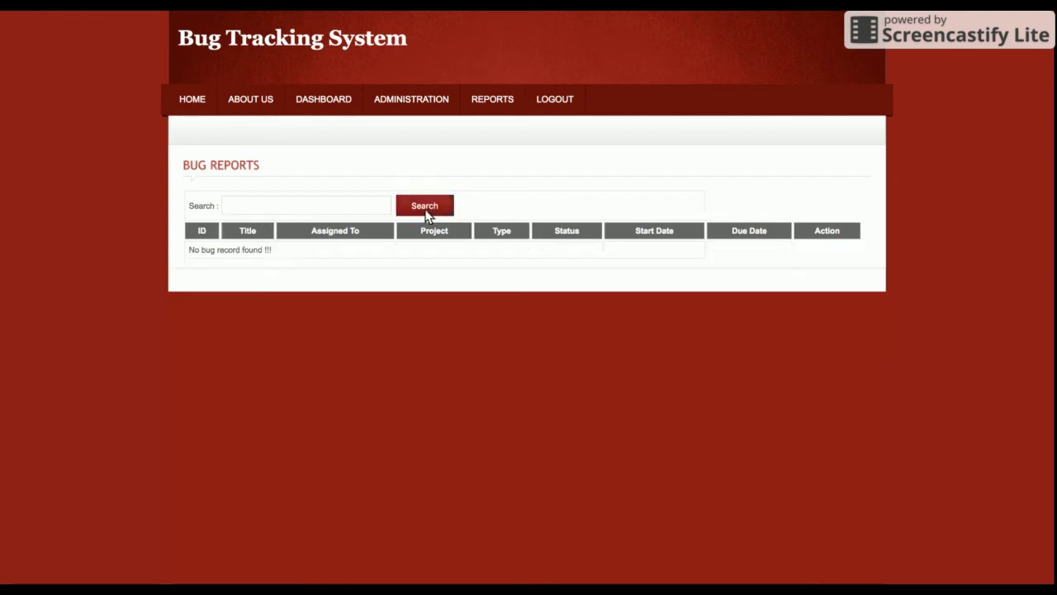
mouse_move(492, 99)
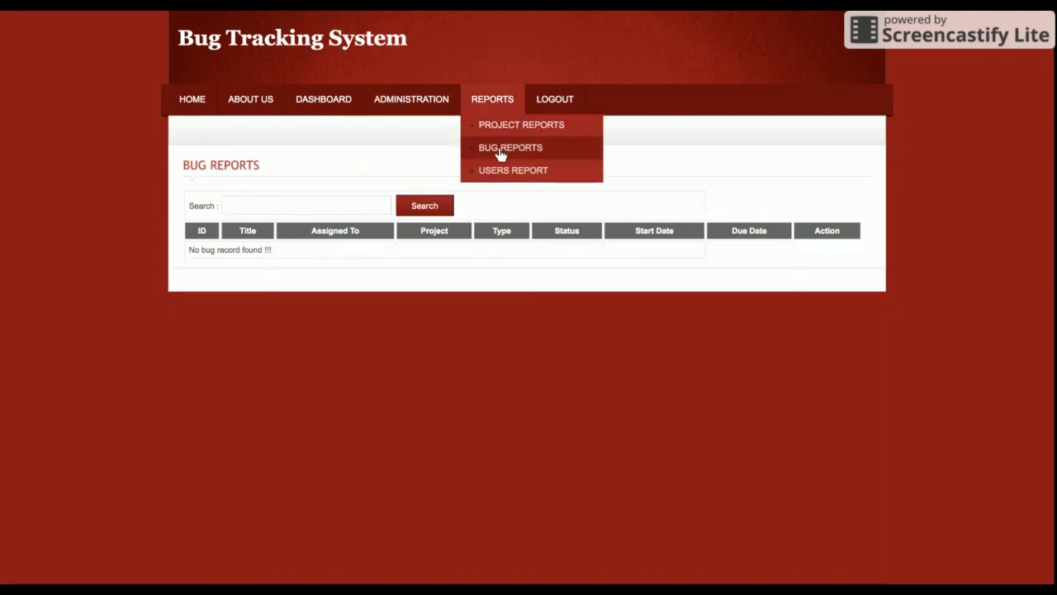
click(500, 148)
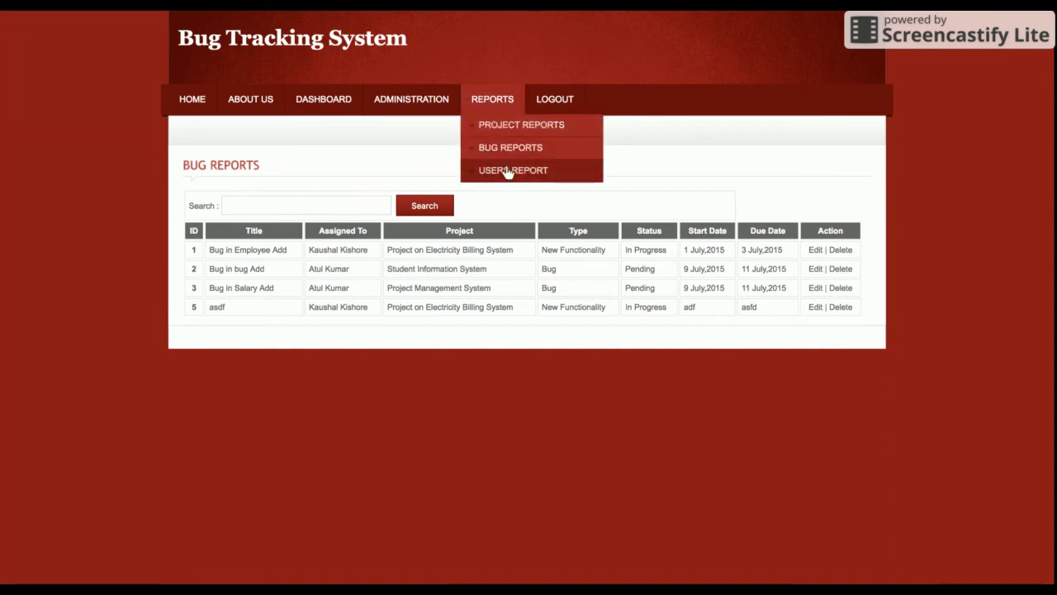
Resave the Bug in Salary Add record and delete the asdf bug in row 5.
click(816, 288)
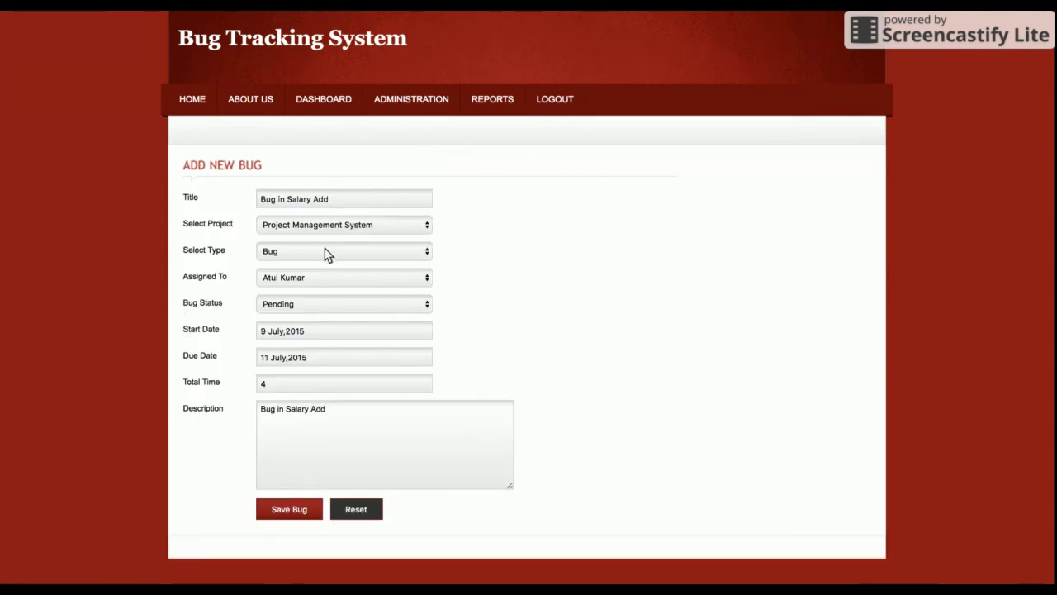
click(281, 512)
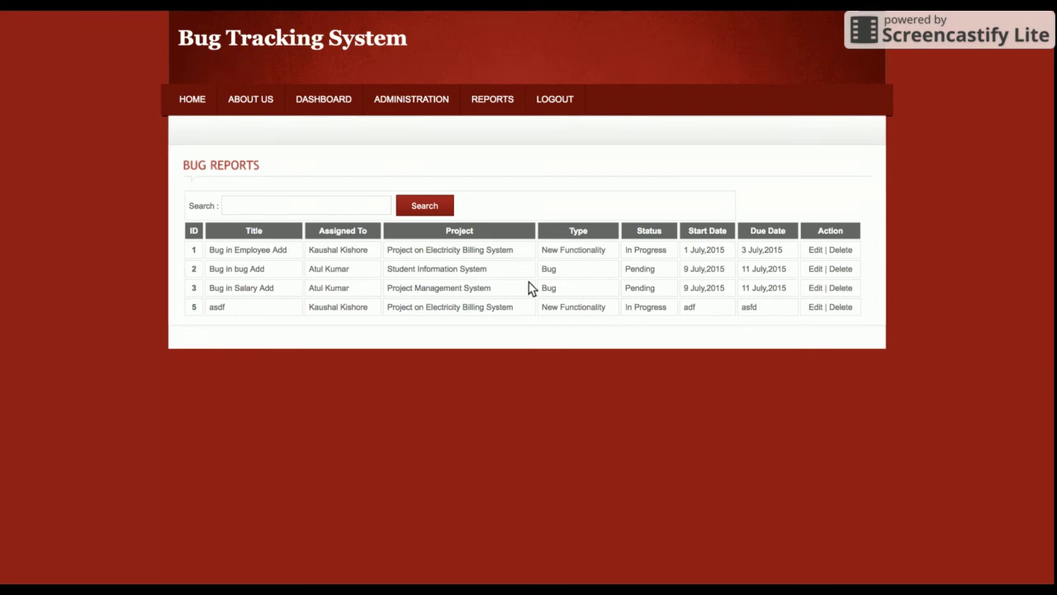
click(841, 307)
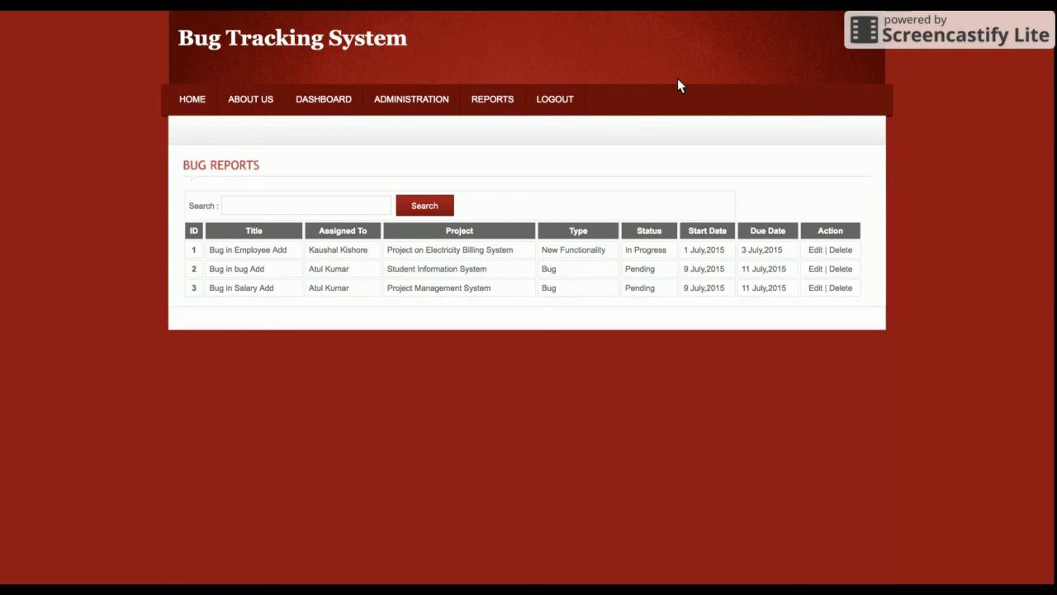
mouse_move(492, 99)
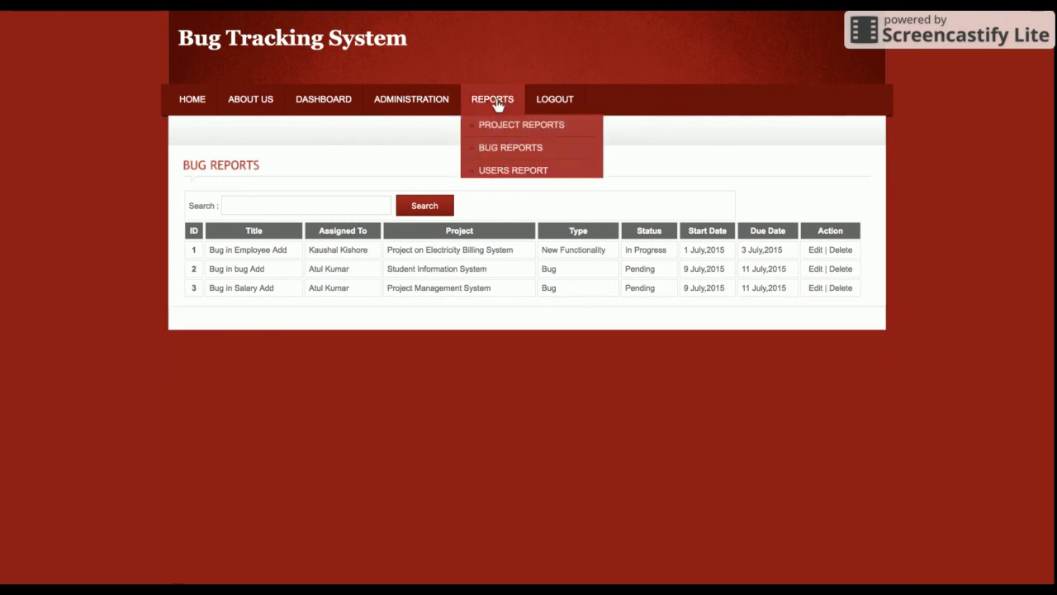
View the two-user Users Report, then log out to the public home page.
click(496, 172)
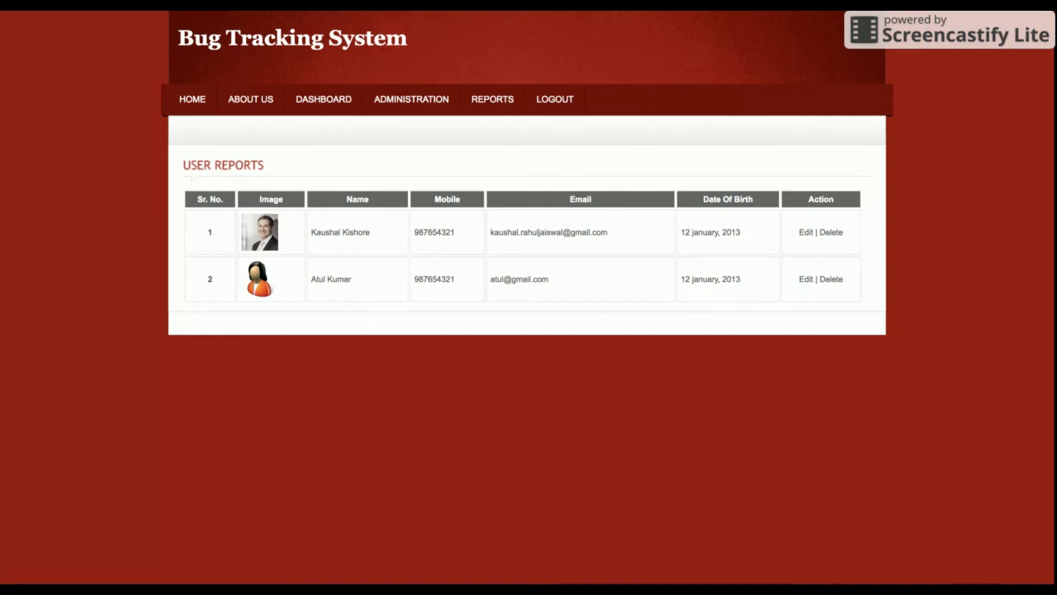
click(555, 105)
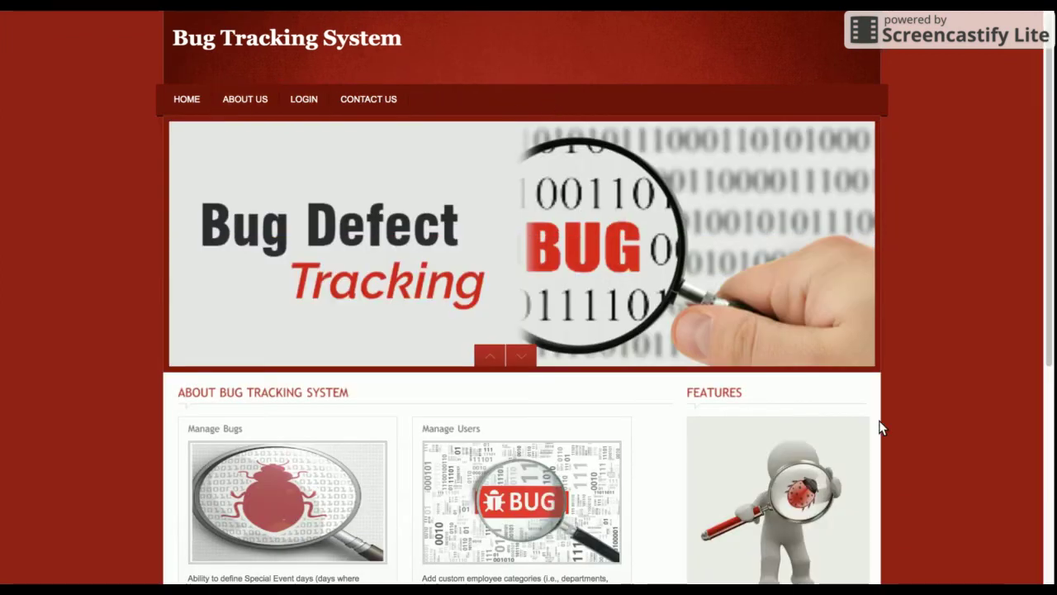
scroll(879, 428, down, 5)
scroll(879, 428, up, 5)
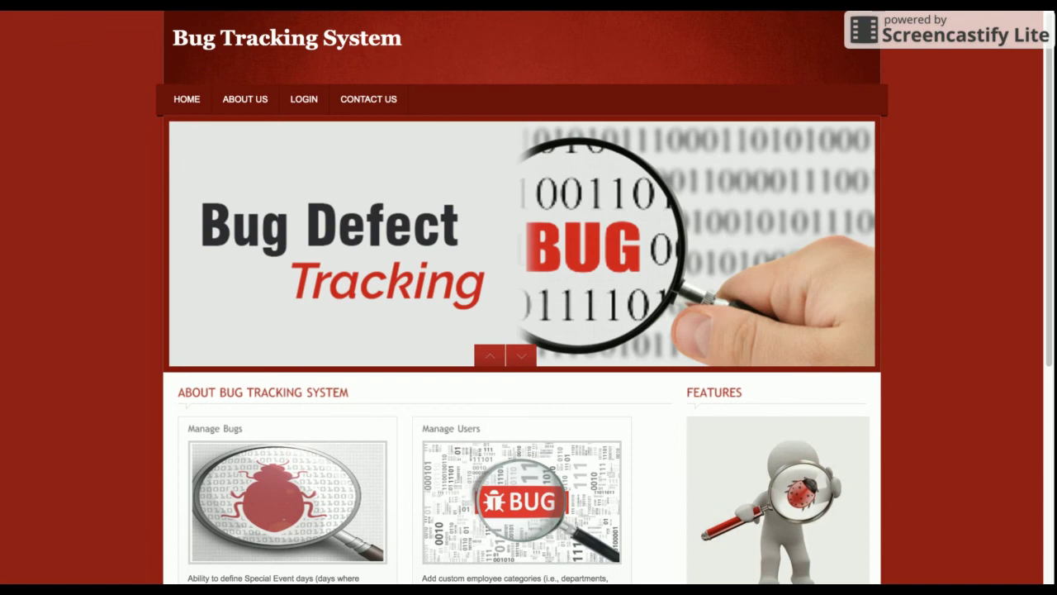